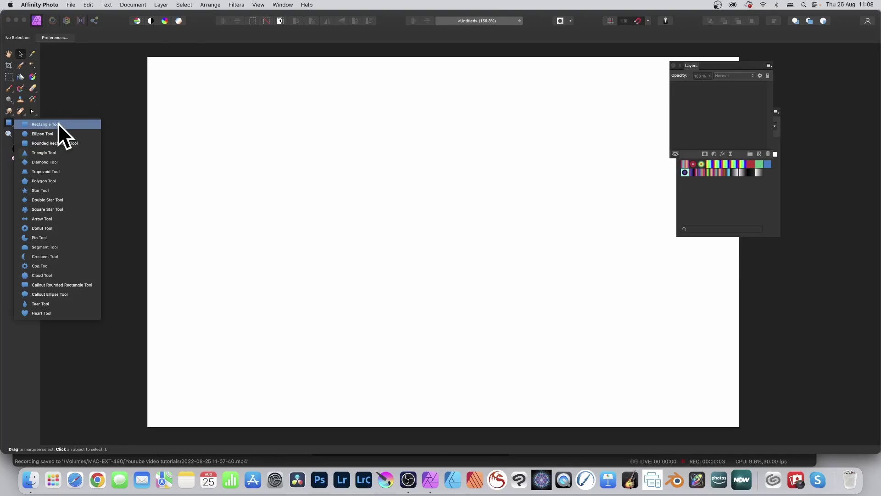
Step: Draw a tall multicolour-gradient rectangle near the page's left edge with the Rectangle Tool
left_click(58, 123)
left_click_drag(174, 72, 228, 404)
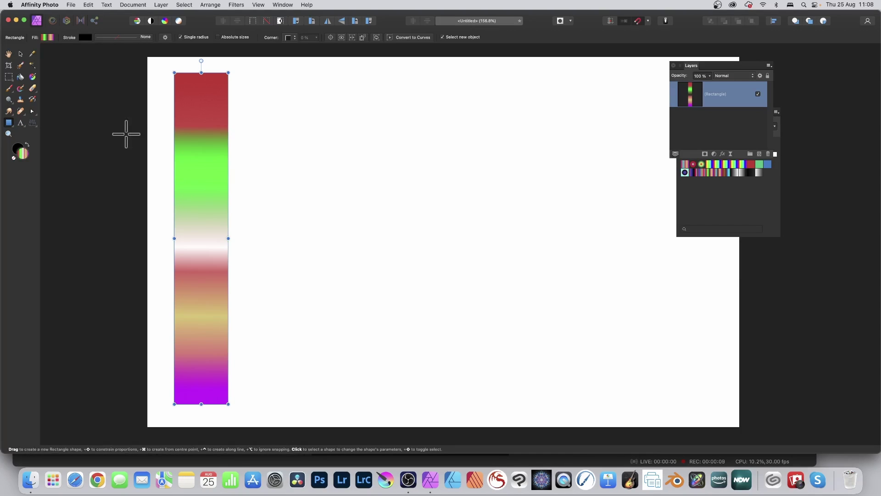
Step: Make a linked duplicate of the rectangle and place it beside the original
left_click(158, 5)
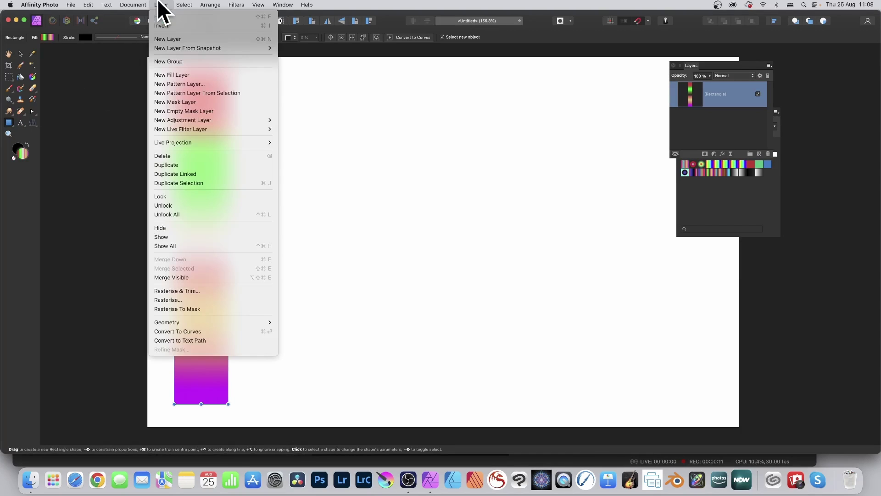
left_click(194, 172)
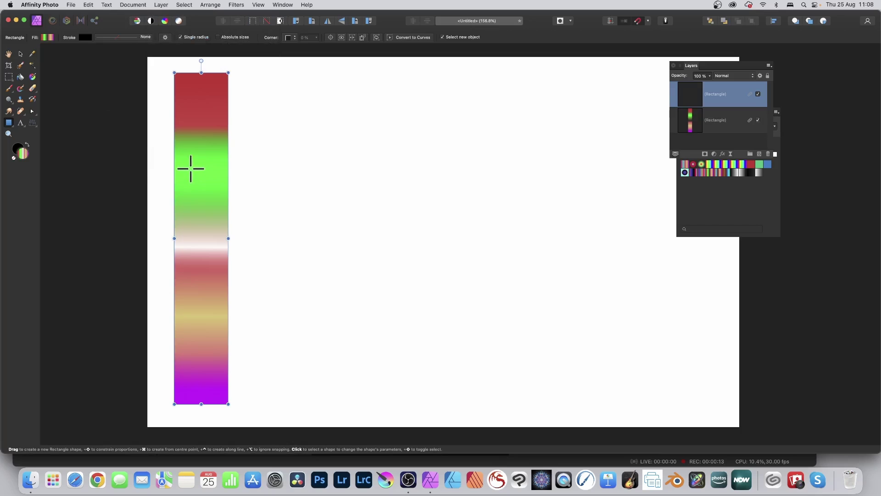
left_click(20, 54)
left_click_drag(207, 121, 268, 123)
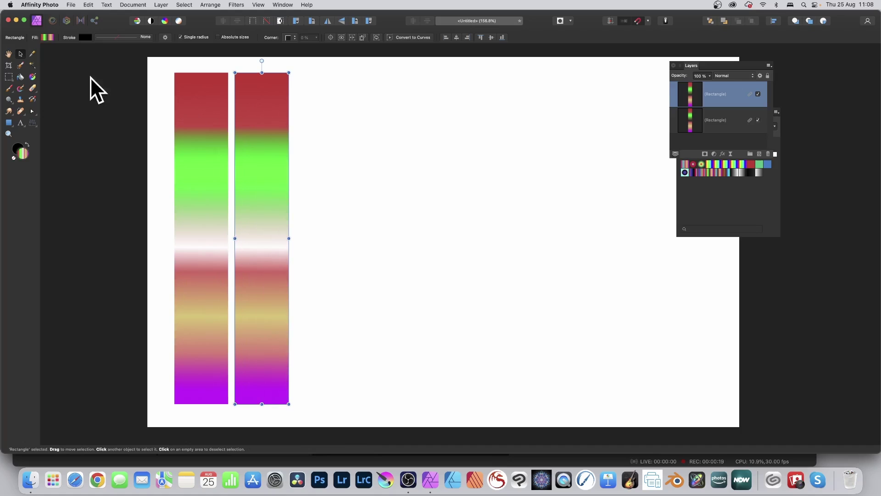
Step: Linked-duplicate both rectangles together and move the new pair to their right
left_click_drag(146, 58, 330, 415)
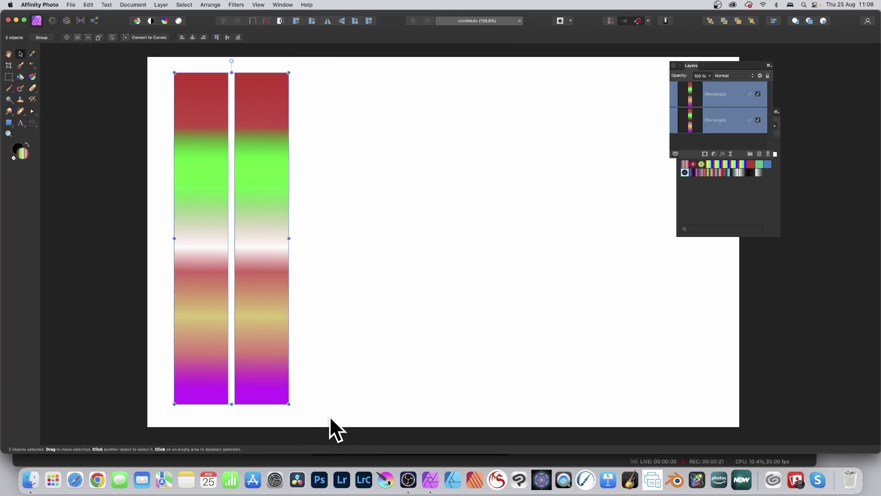
left_click(161, 4)
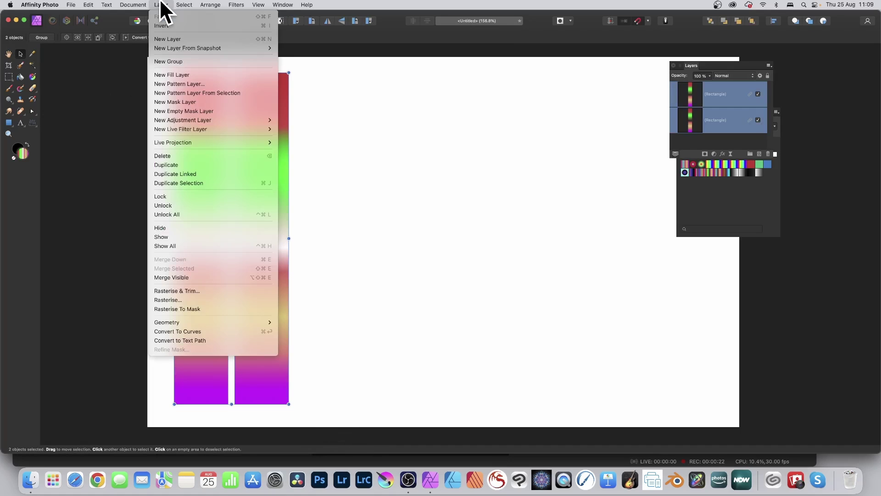
left_click(178, 174)
left_click_drag(256, 159, 377, 160)
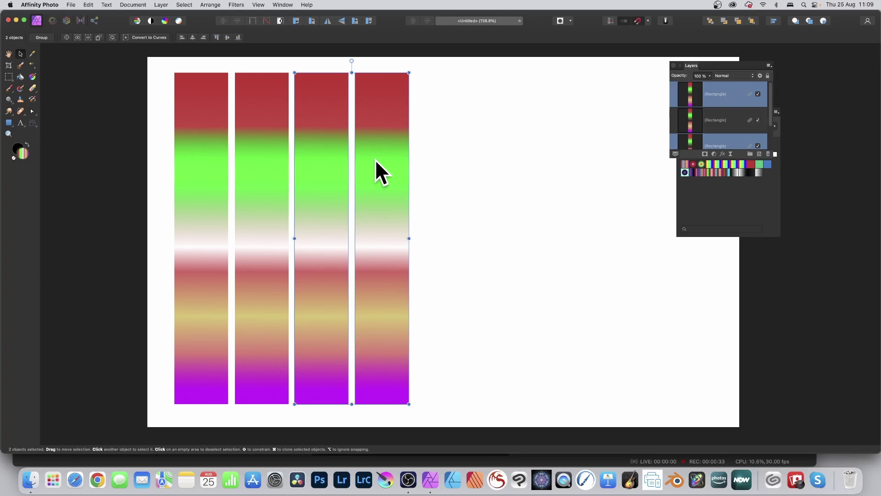
Step: Select the leftmost rectangle and set its corner type to Rounded
left_click(442, 110)
left_click(200, 109)
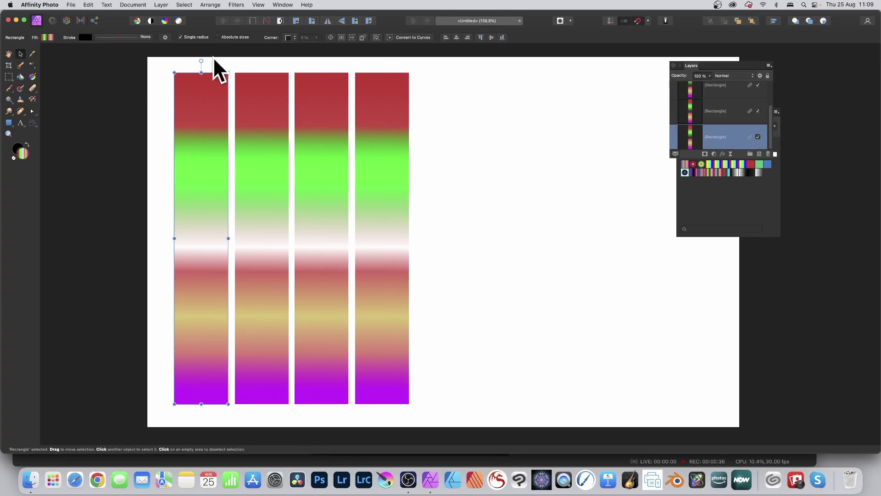
left_click(9, 123)
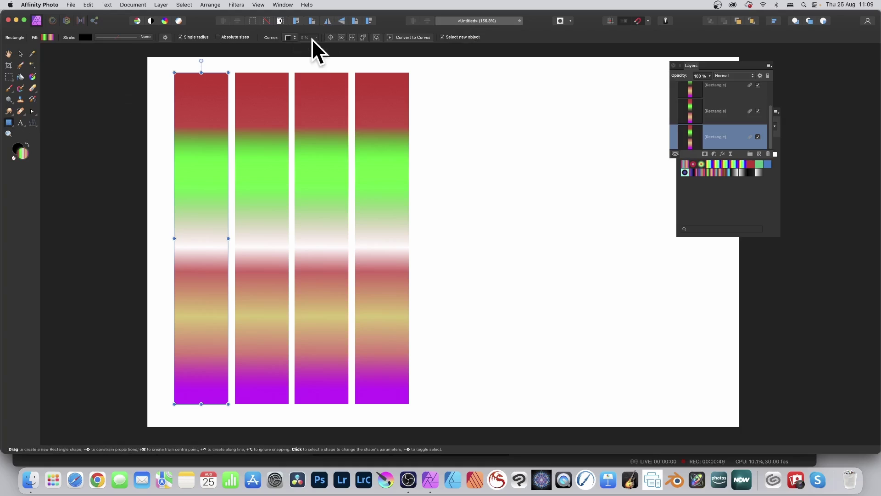
left_click(294, 39)
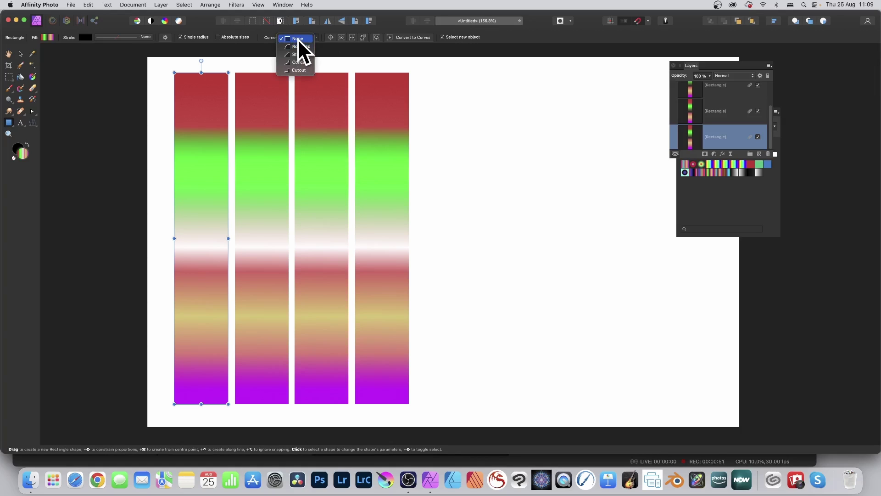
left_click(300, 46)
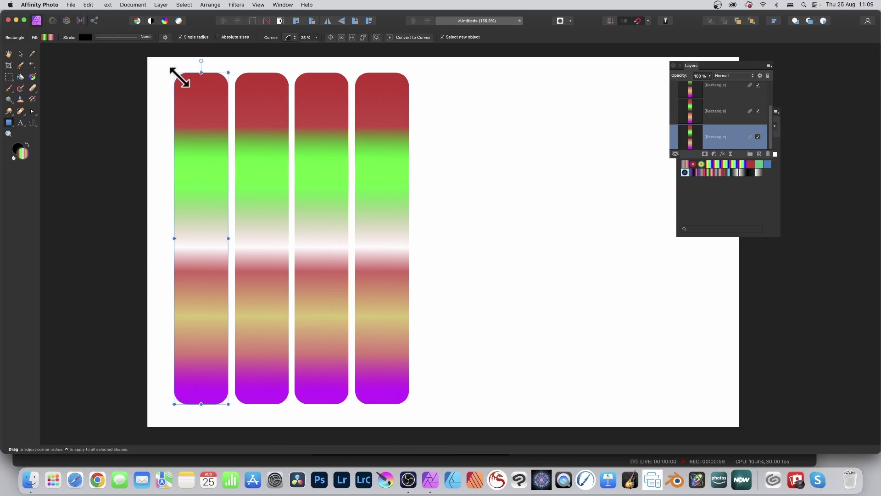
Step: Round the corners fully into pills, then reduce the corner size almost to square
left_click_drag(180, 78, 194, 95)
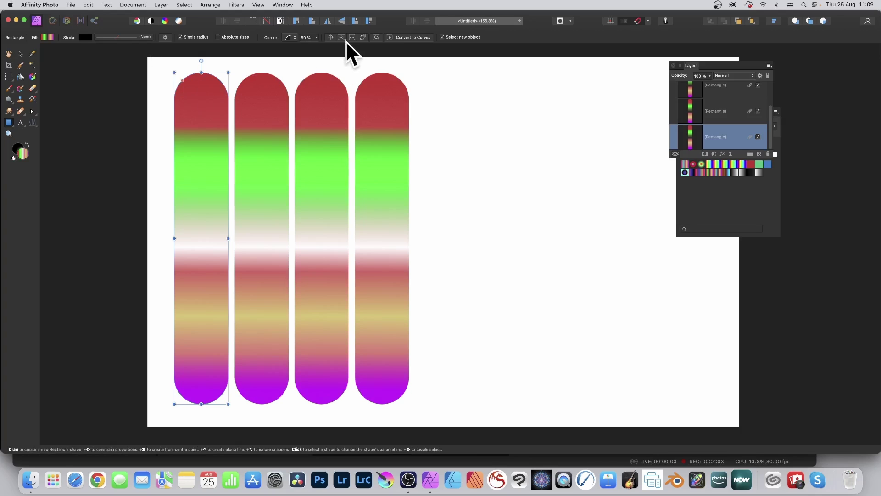
left_click(316, 38)
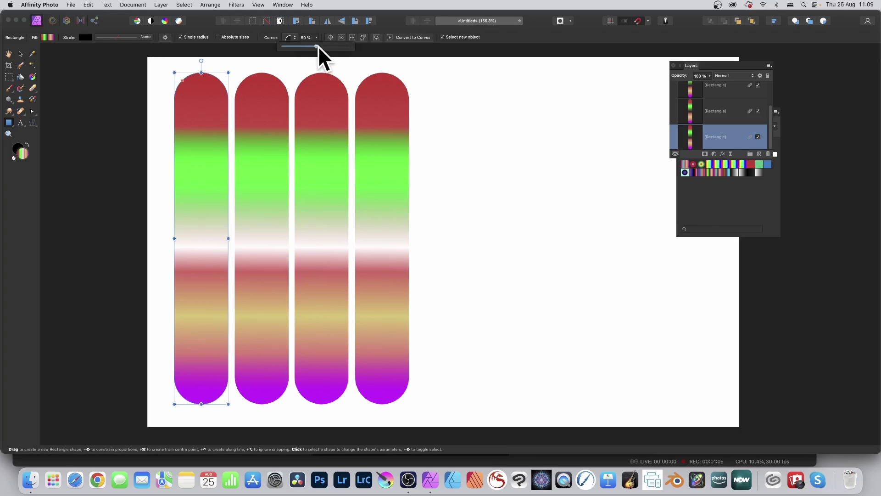
left_click_drag(343, 46, 295, 37)
Step: Try Straight and Concave corners, then settle on Cutout notches at 27%
left_click(294, 37)
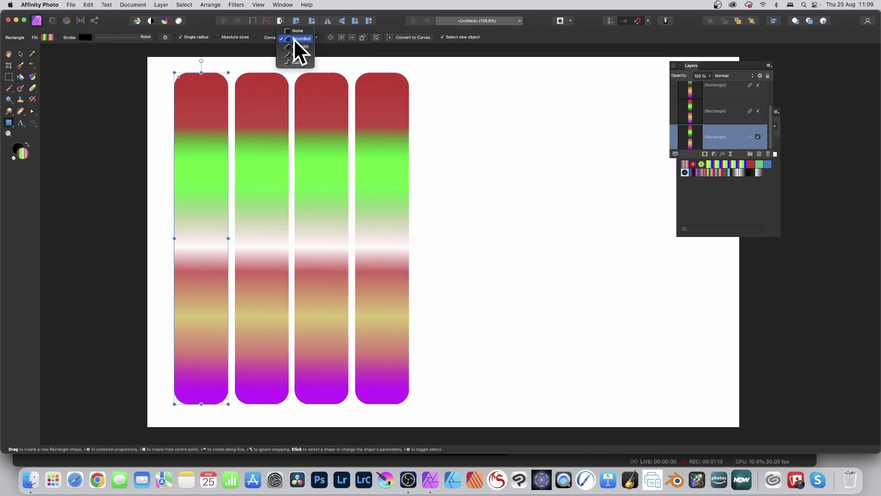
left_click(294, 46)
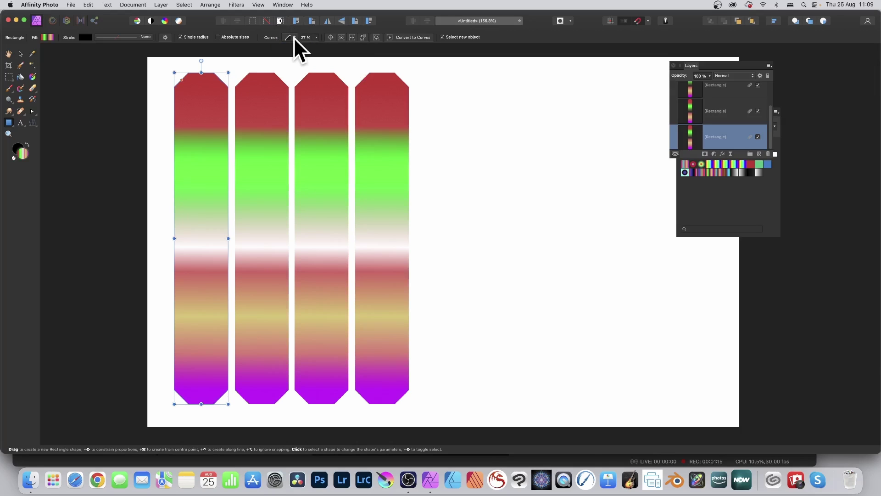
left_click(296, 45)
left_click(293, 37)
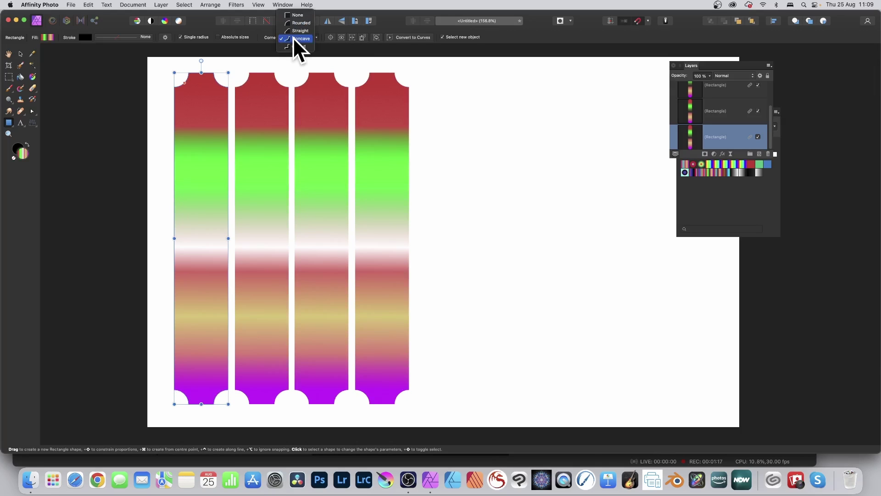
left_click(296, 46)
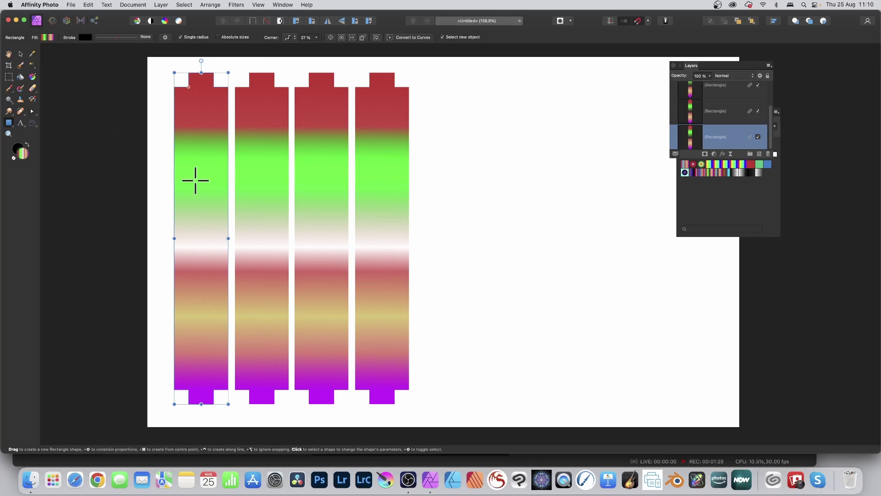
Step: Turn off Single radius and enlarge the top-left cutout notch to 80%
left_click(180, 37)
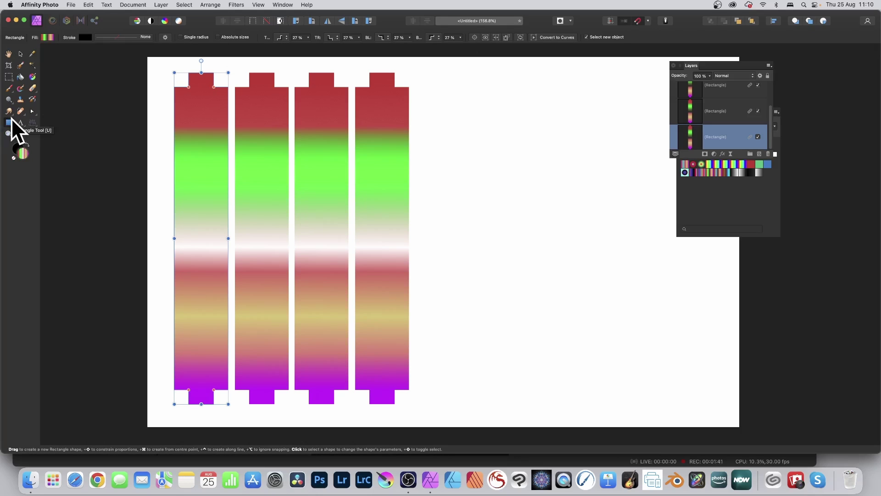
left_click_drag(188, 87, 201, 106)
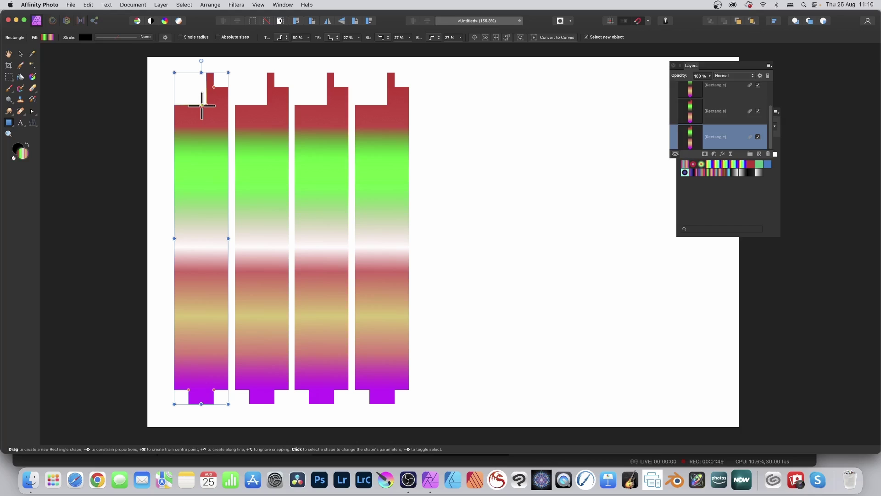
Step: Make the top-left corners Concave and the top-right corners Straight at 58%
left_click(286, 37)
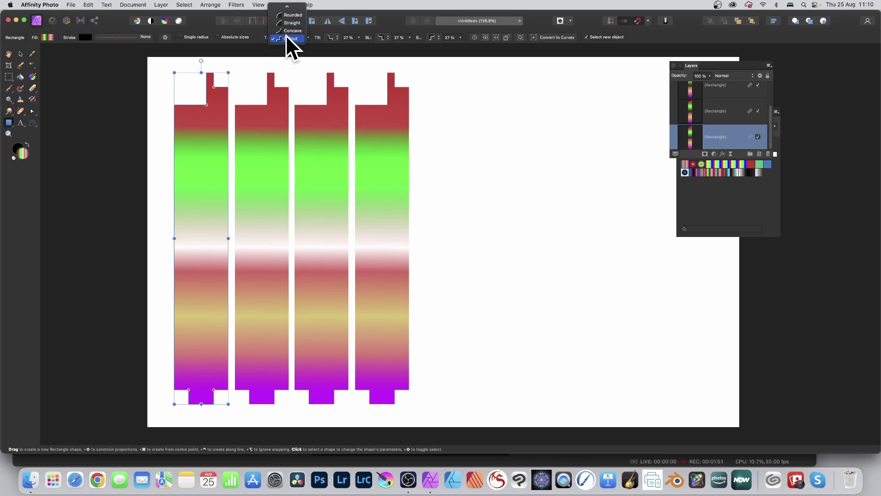
left_click(289, 31)
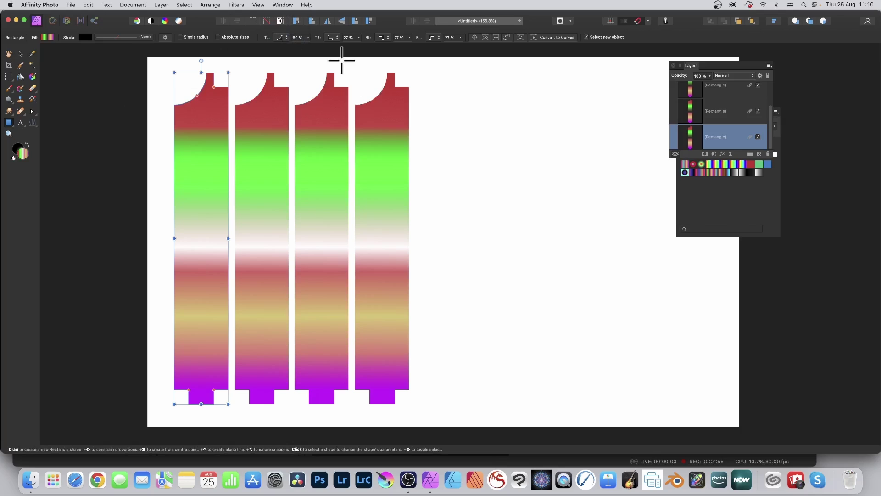
left_click(338, 38)
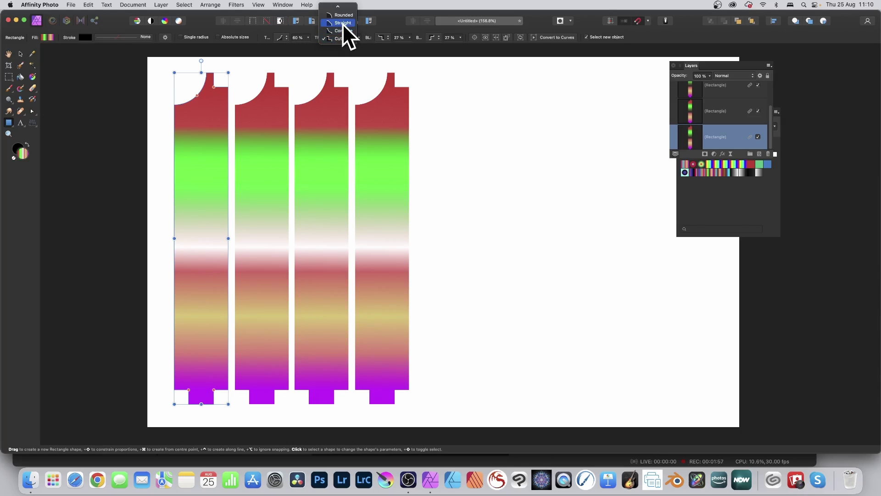
left_click(343, 23)
left_click(360, 38)
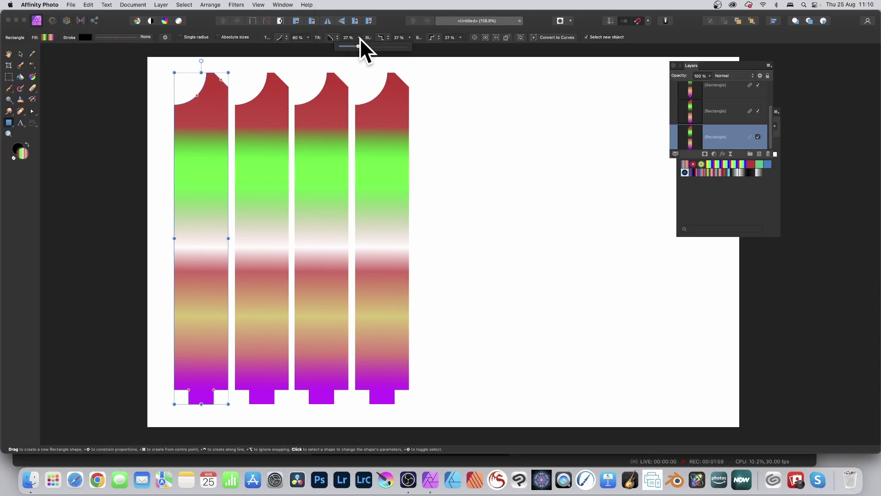
mouse_move(359, 45)
left_mouse_down()
mouse_move(386, 49)
mouse_move(349, 51)
mouse_move(390, 50)
mouse_move(370, 50)
left_mouse_up()
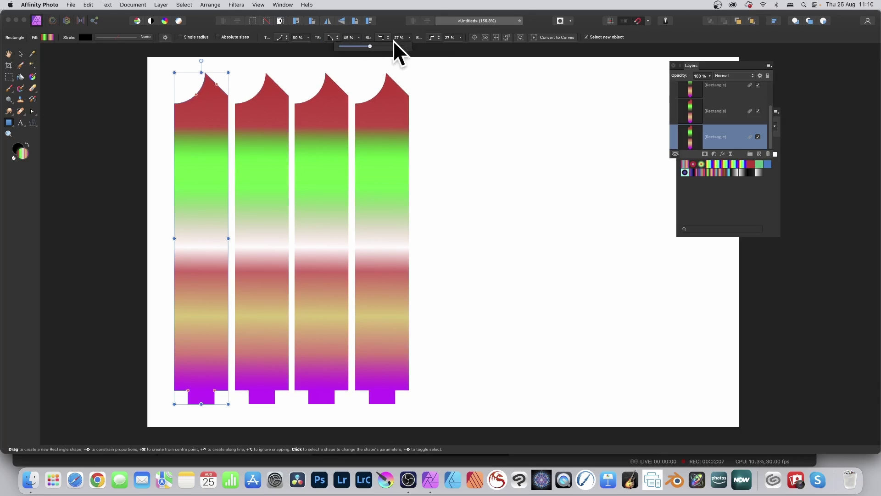
Step: Make the bottom-right corners Straight chamfers at 51%
left_click(438, 37)
left_click(443, 23)
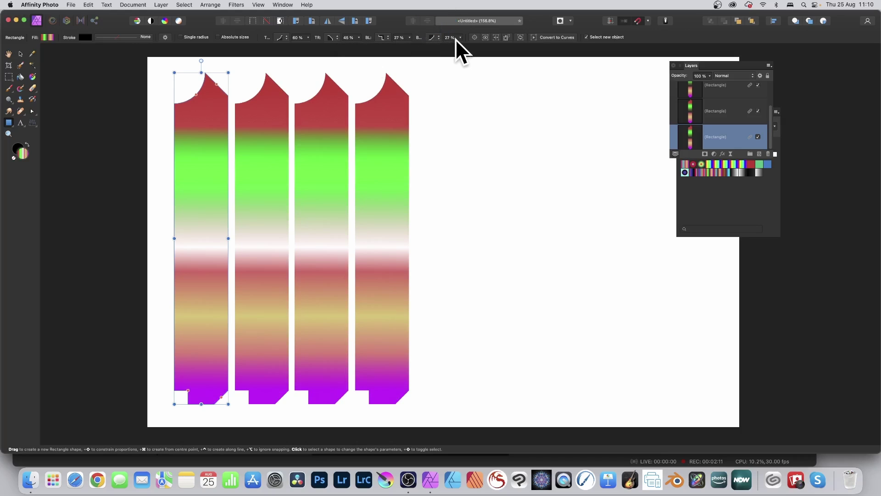
left_click(460, 38)
left_click_drag(460, 46, 476, 46)
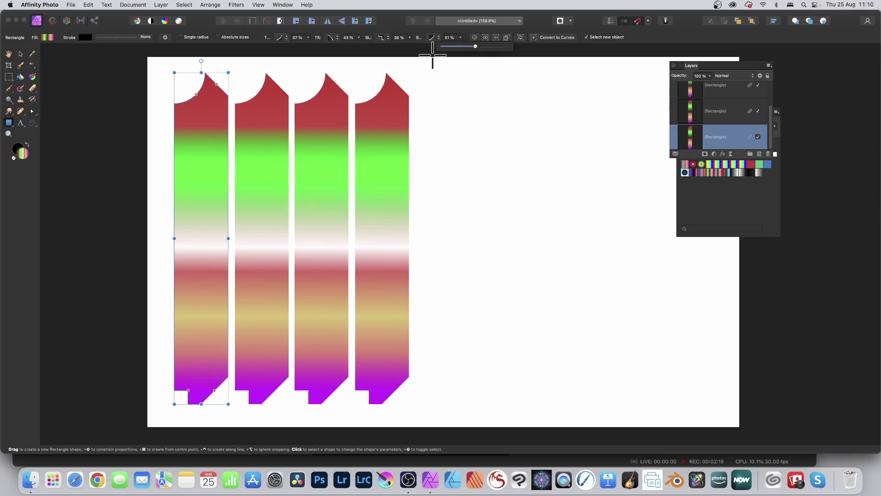
left_click(48, 37)
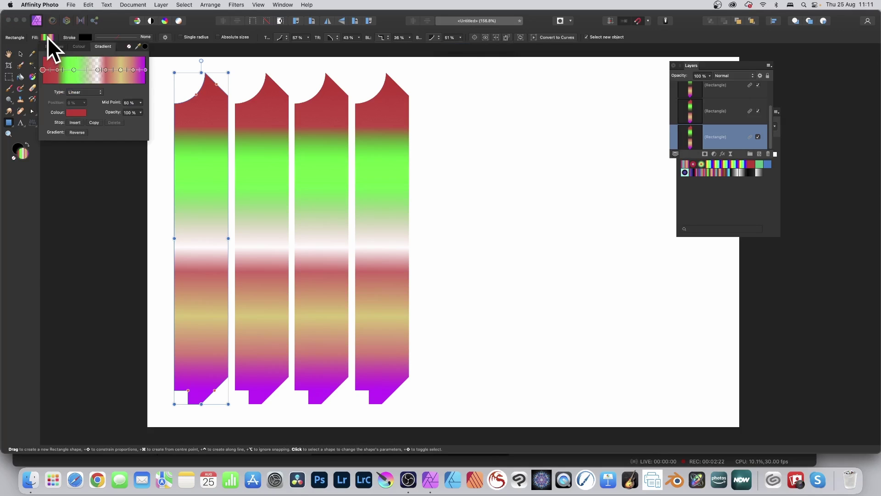
left_click(77, 47)
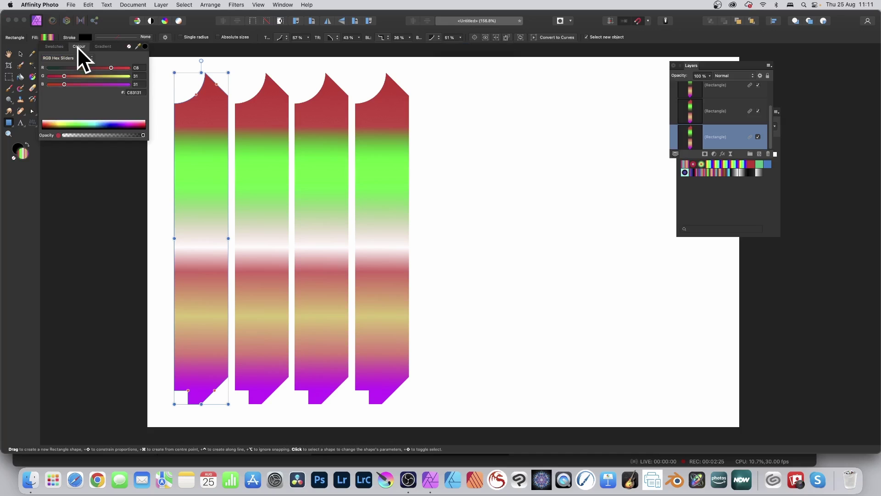
Step: Redraw the Linear fill gradient diagonally across the first strip with the Gradient Tool
left_click(32, 76)
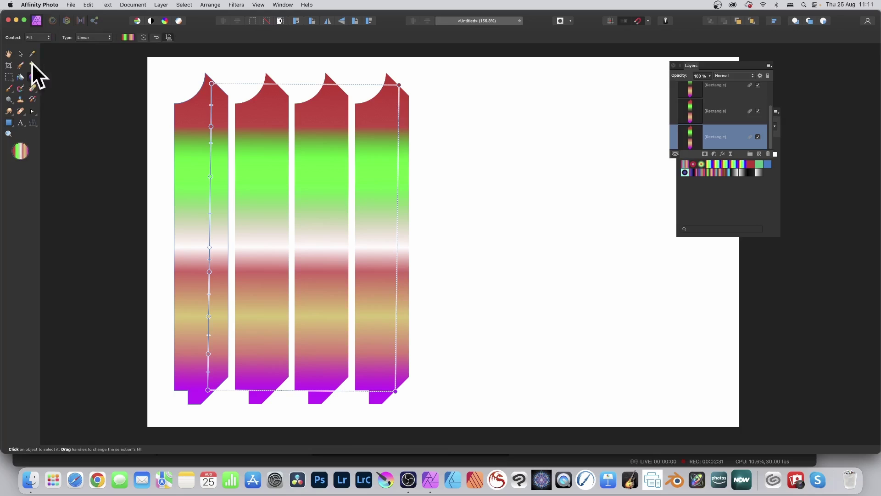
left_click(102, 38)
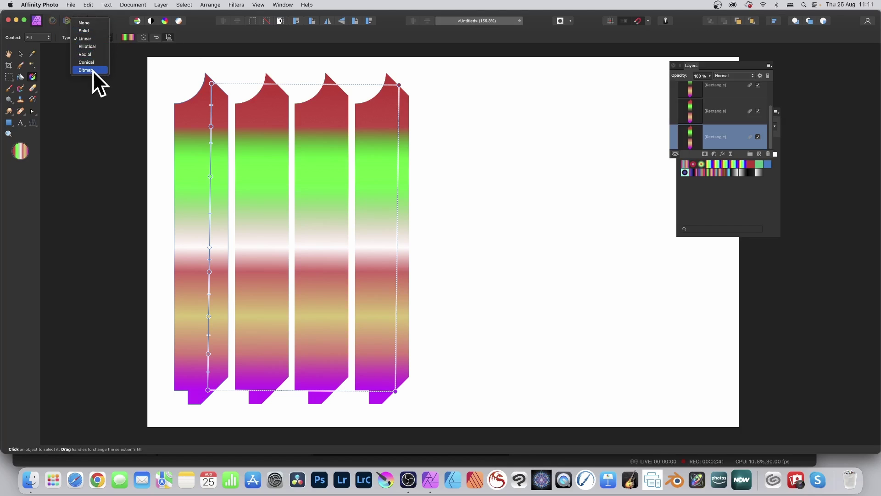
left_click(95, 38)
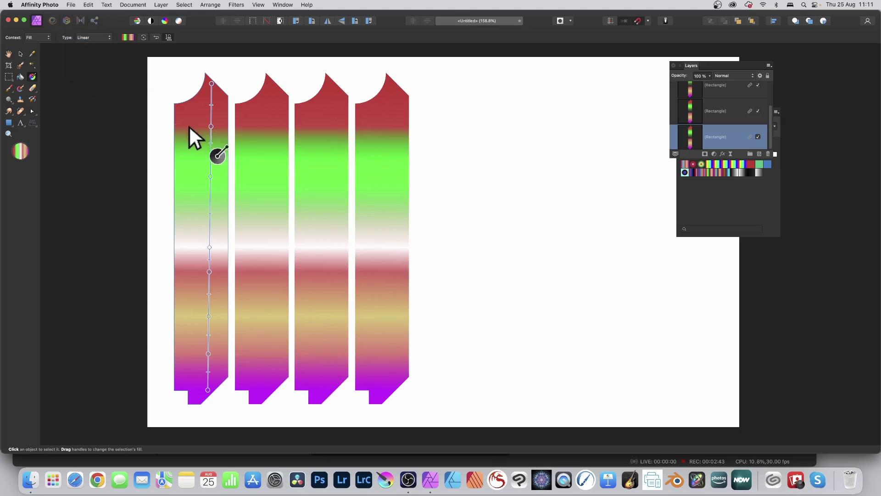
left_click_drag(185, 117, 321, 208)
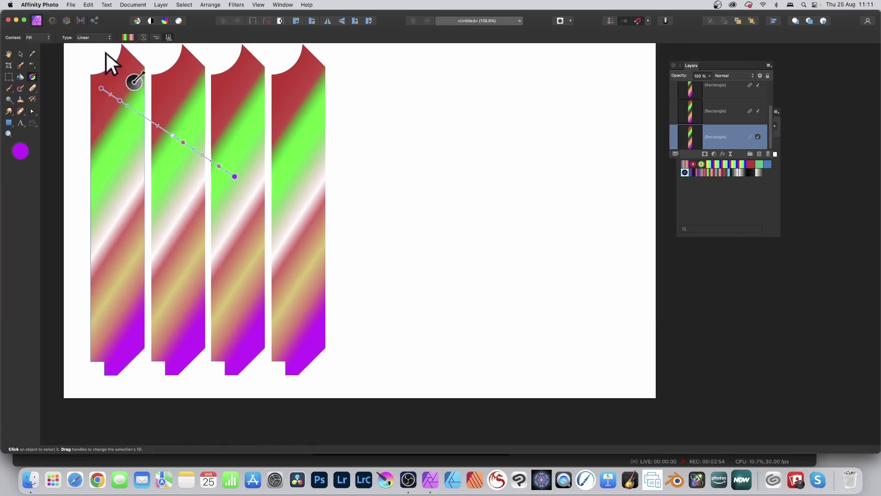
Step: Change the fill type to Bitmap and load GX24_Embellish6_097.png
left_click(93, 37)
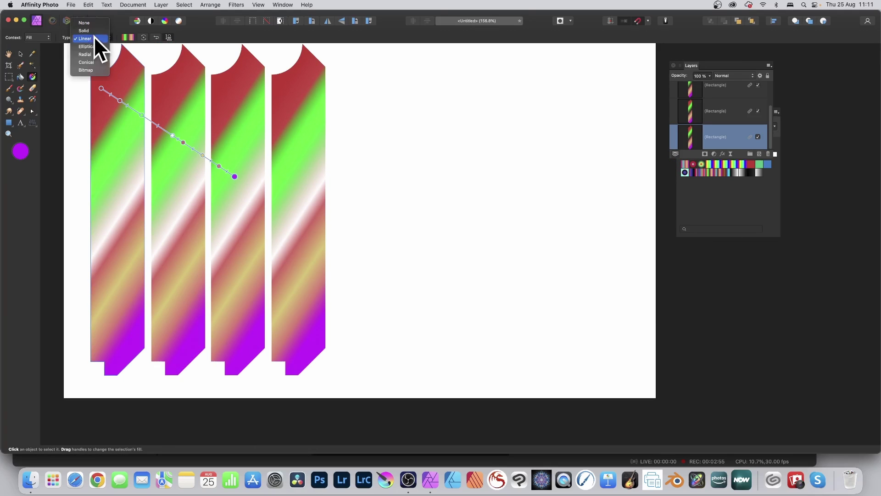
left_click(87, 70)
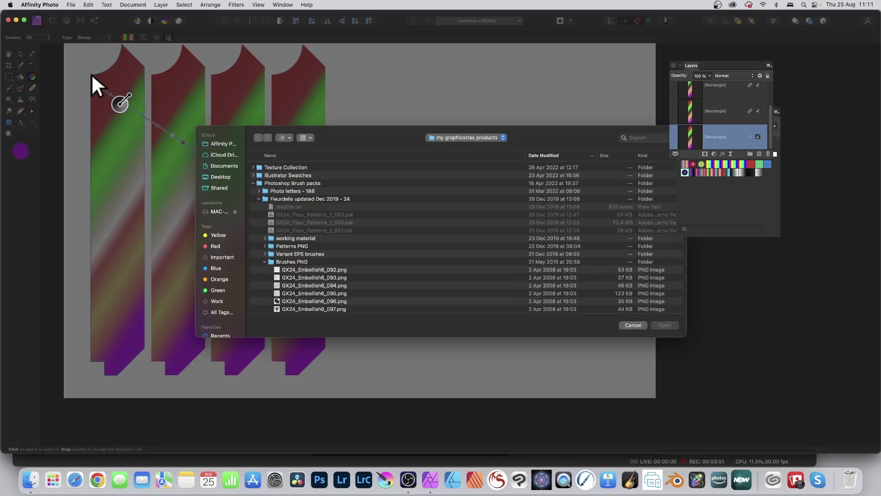
left_click(289, 308)
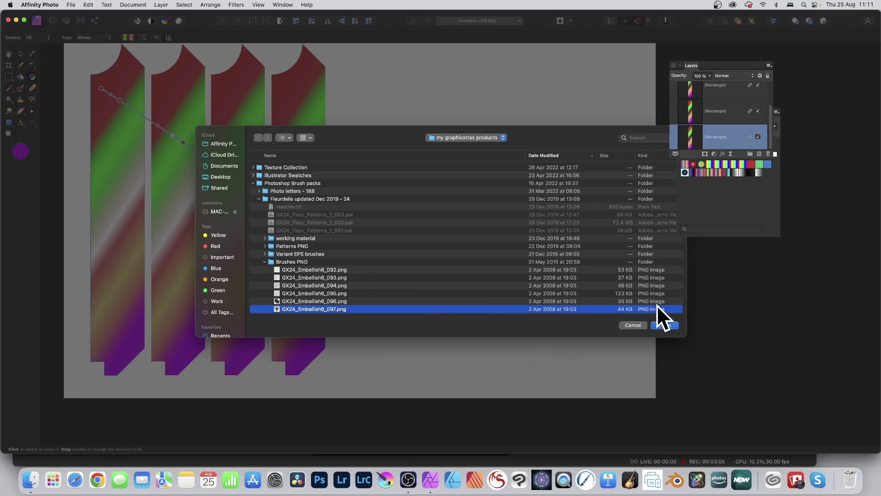
left_click(665, 325)
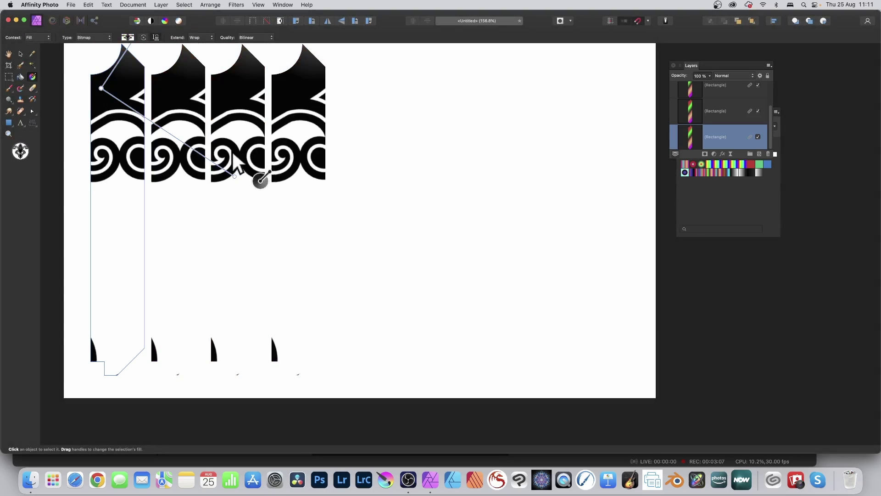
Step: Enlarge the ornament fill, set Extend to Mirror, and float the Layers panel
left_click_drag(235, 176, 252, 147)
left_click(205, 36)
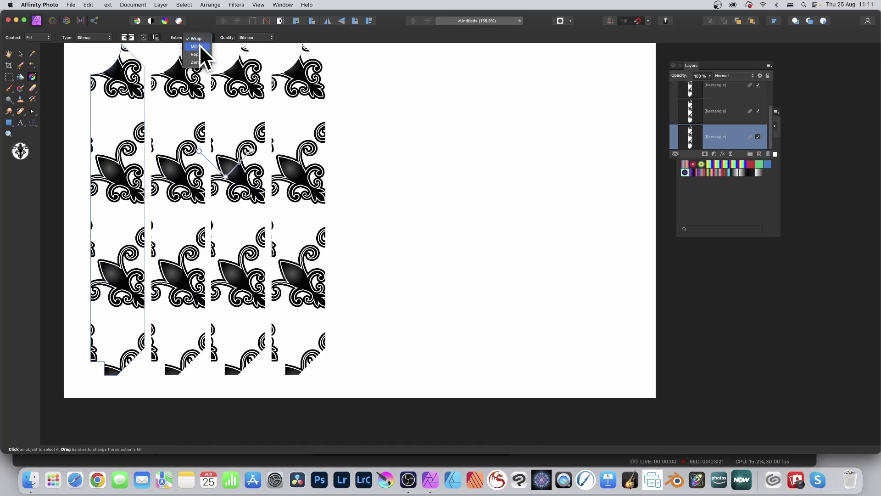
left_click(199, 46)
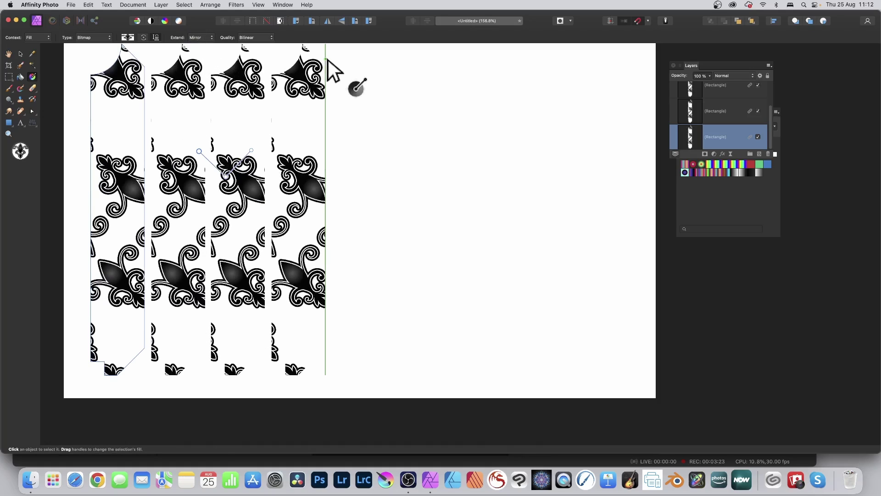
left_click_drag(698, 68, 416, 72)
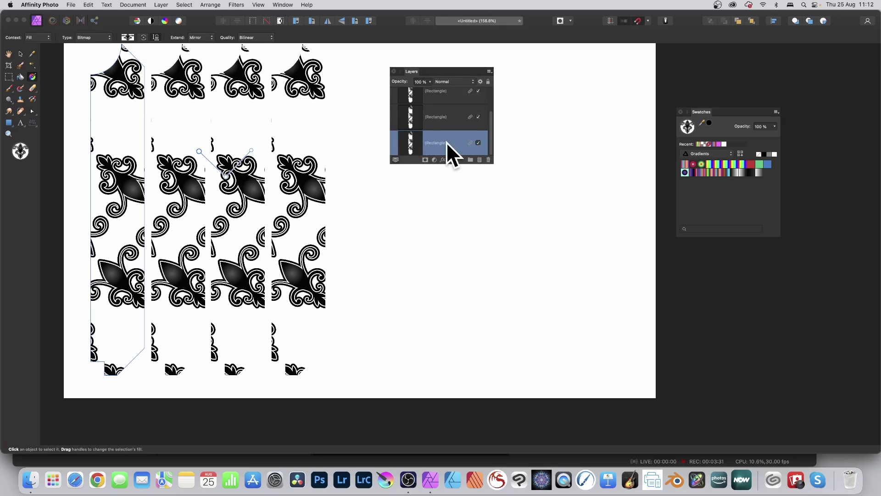
Step: Enable 3D with a wider radius and a softer outer shadow offset down-right
left_click(444, 159)
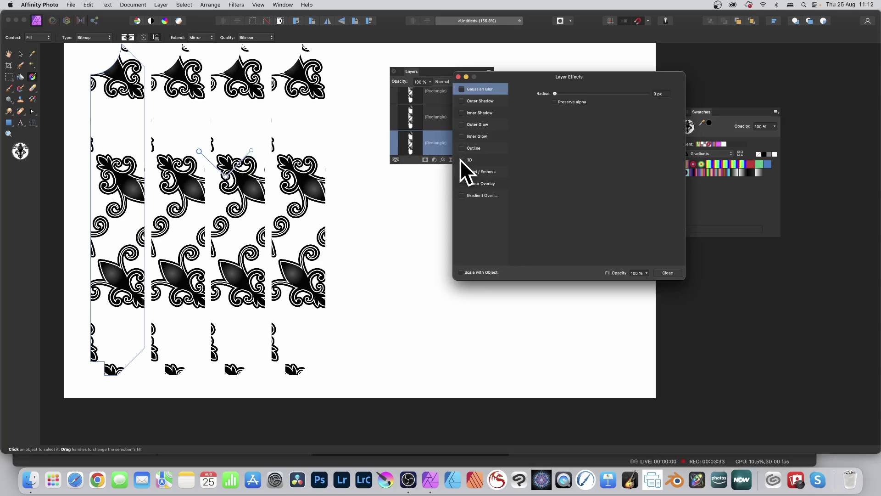
left_click(464, 160)
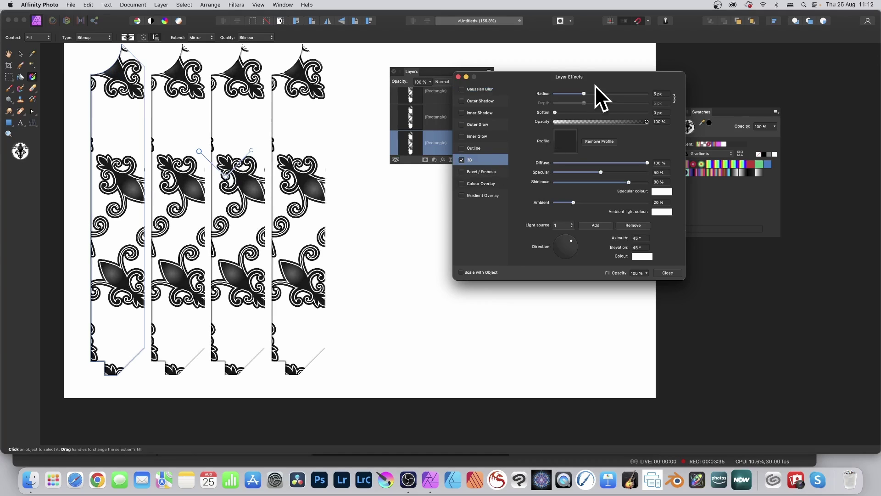
left_click_drag(593, 93, 634, 92)
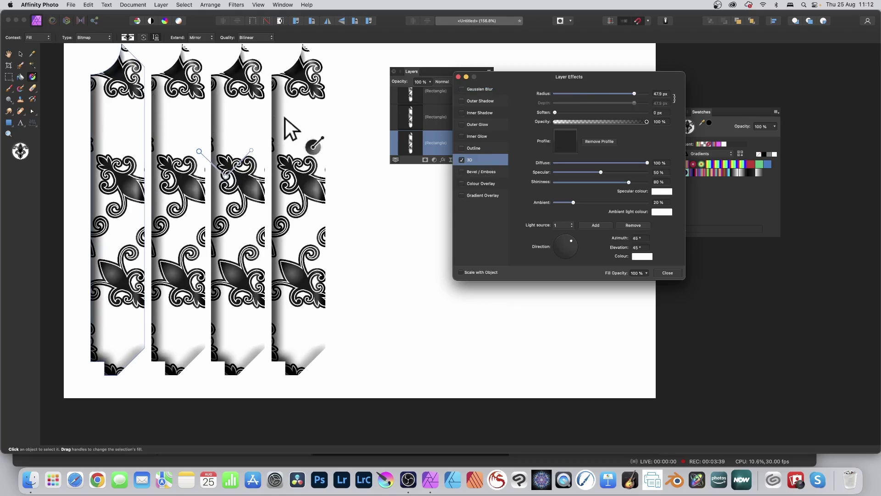
left_click(480, 101)
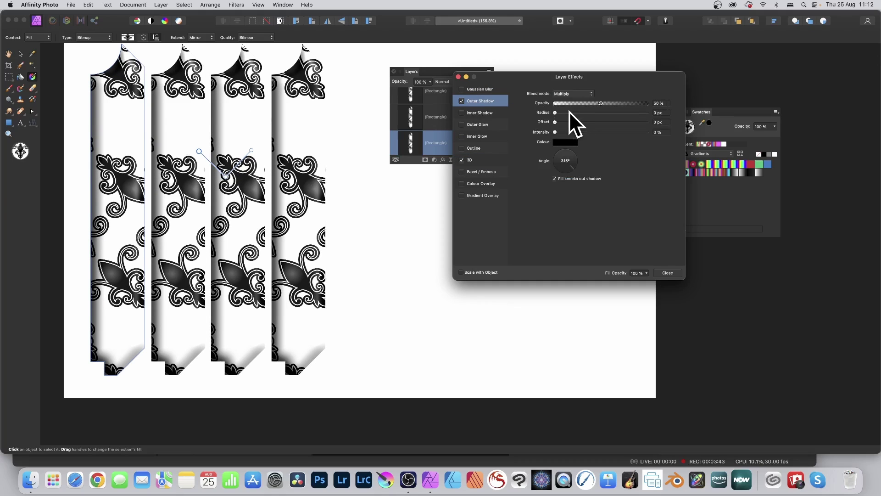
left_click_drag(571, 113, 631, 131)
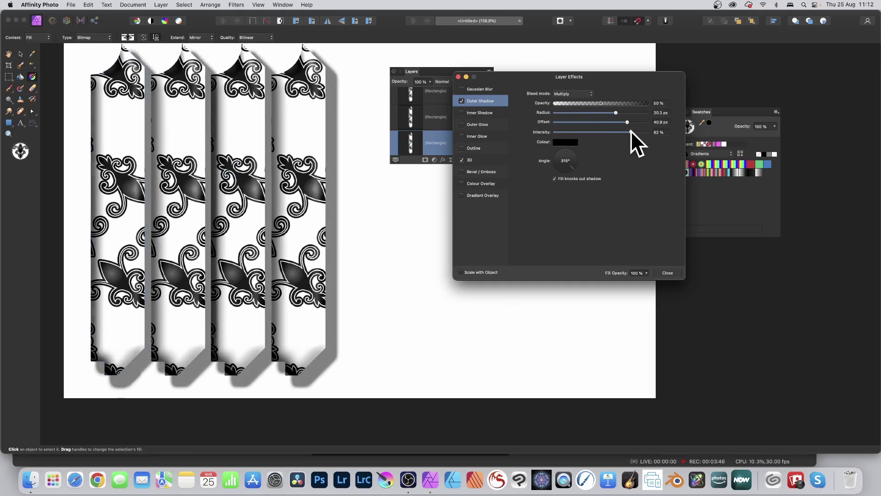
left_click(473, 195)
Step: Add a Gradient Overlay blended in Difference mode, adjust its Scale X and set its angle to 315°
left_click(461, 195)
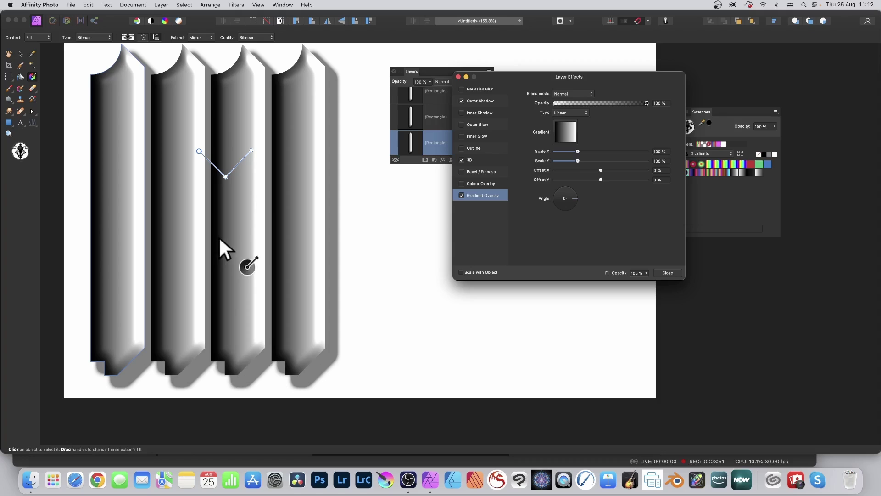
left_click(587, 94)
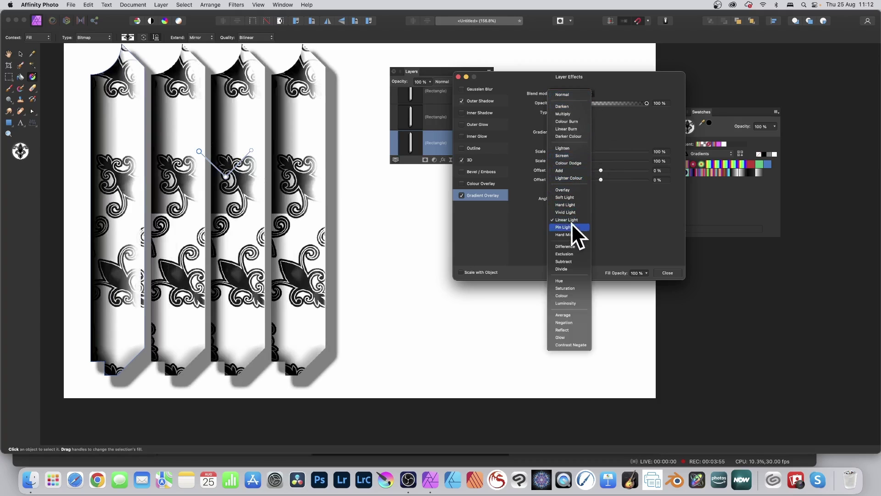
left_click(577, 247)
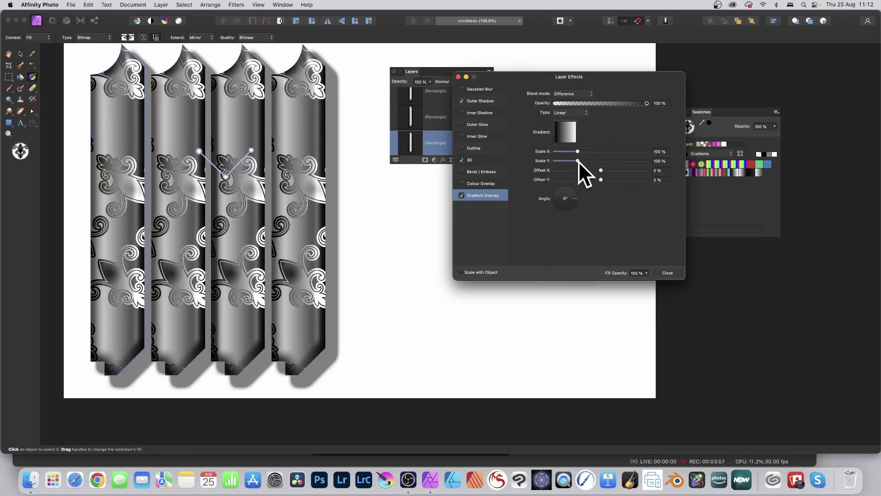
mouse_move(580, 152)
left_mouse_down()
mouse_move(592, 150)
mouse_move(577, 151)
left_mouse_up()
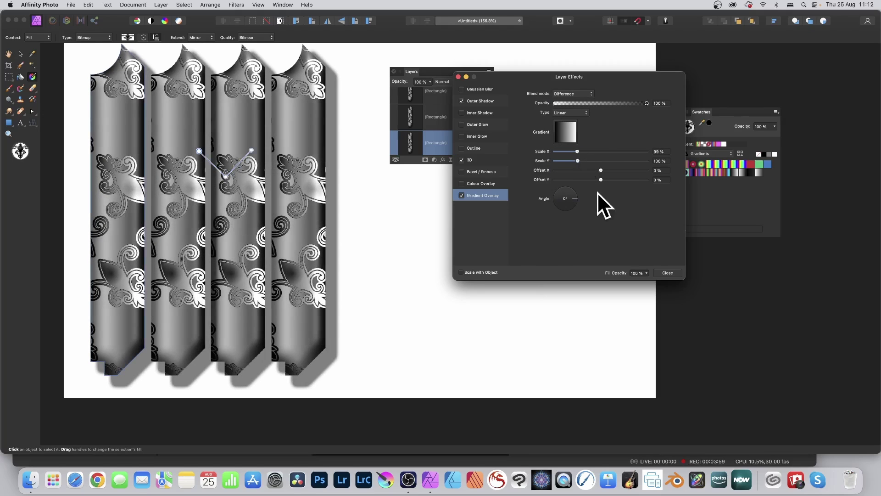
mouse_move(576, 201)
left_mouse_down()
mouse_move(583, 210)
mouse_move(574, 210)
left_mouse_up()
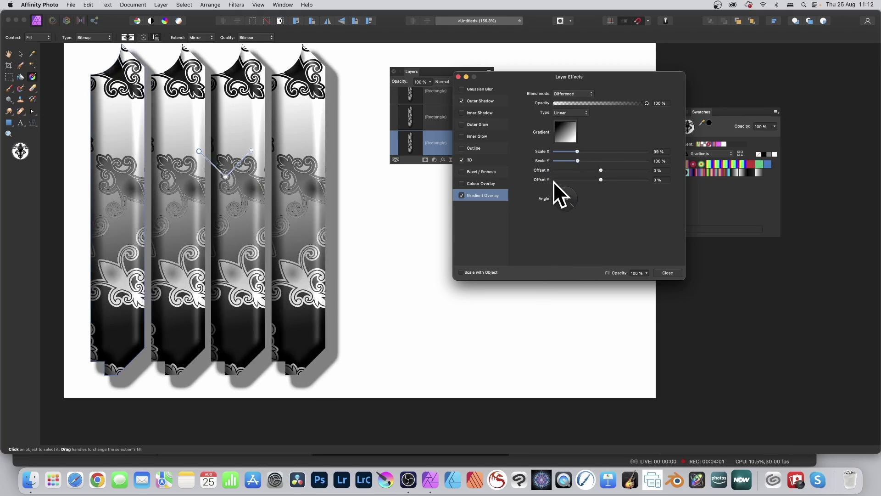
left_click(668, 272)
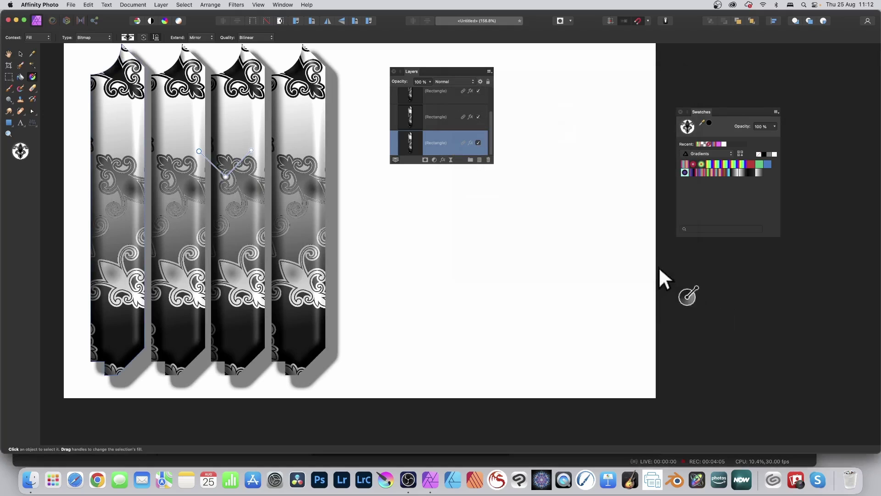